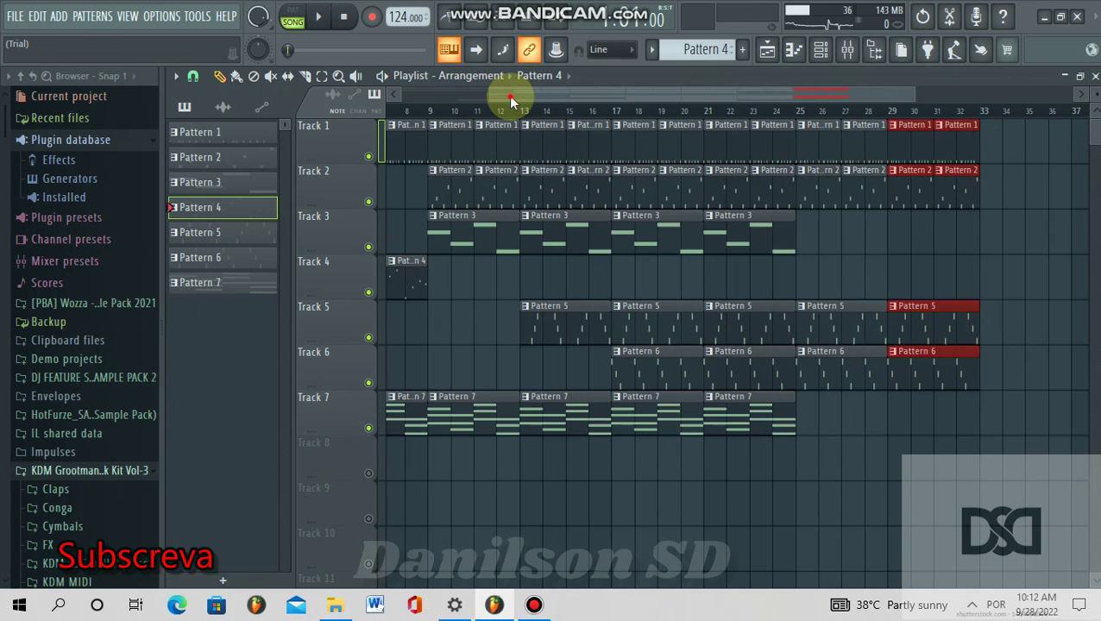
- Play the full arrangement from its beginning and expand the recently used files in the browser
{"action": "left_click", "coordinate": [345, 18]}
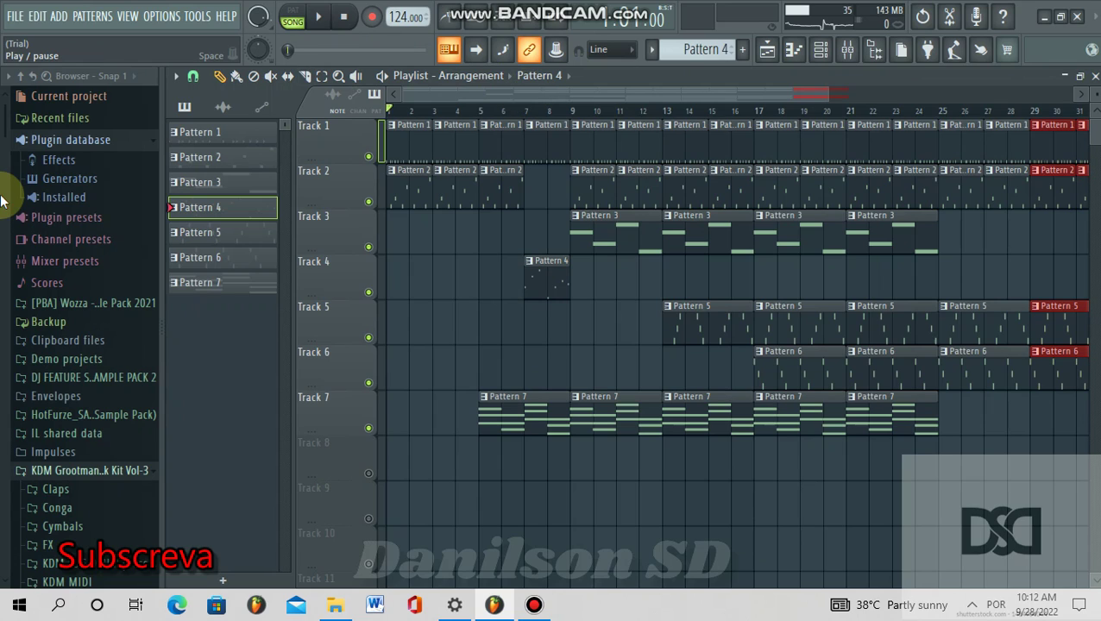
{"action": "key", "text": "space"}
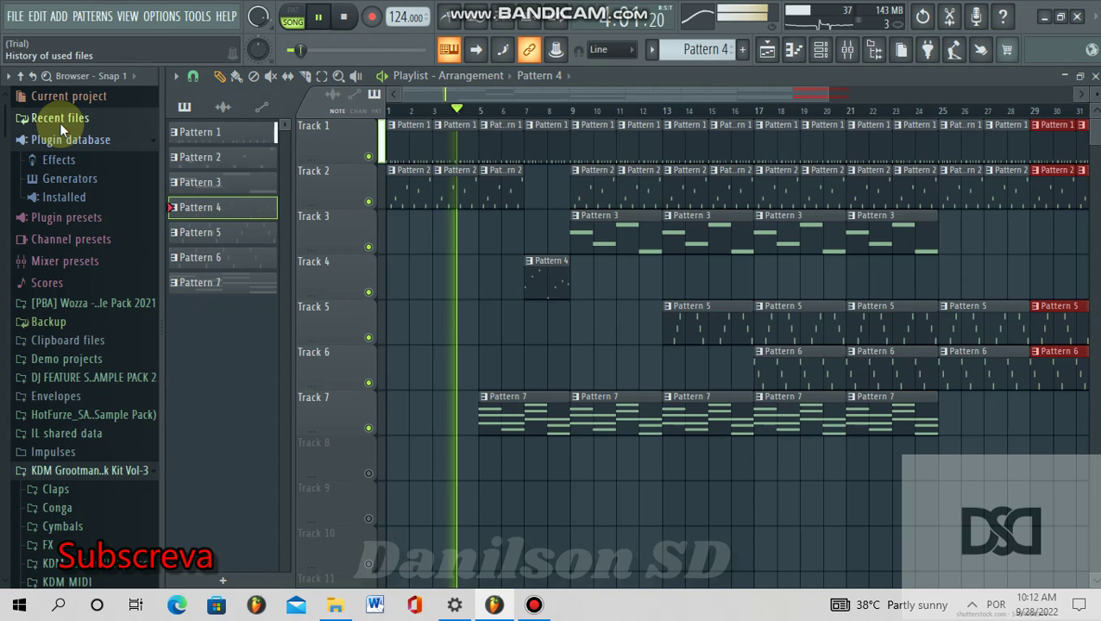
{"action": "left_click", "coordinate": [59, 119]}
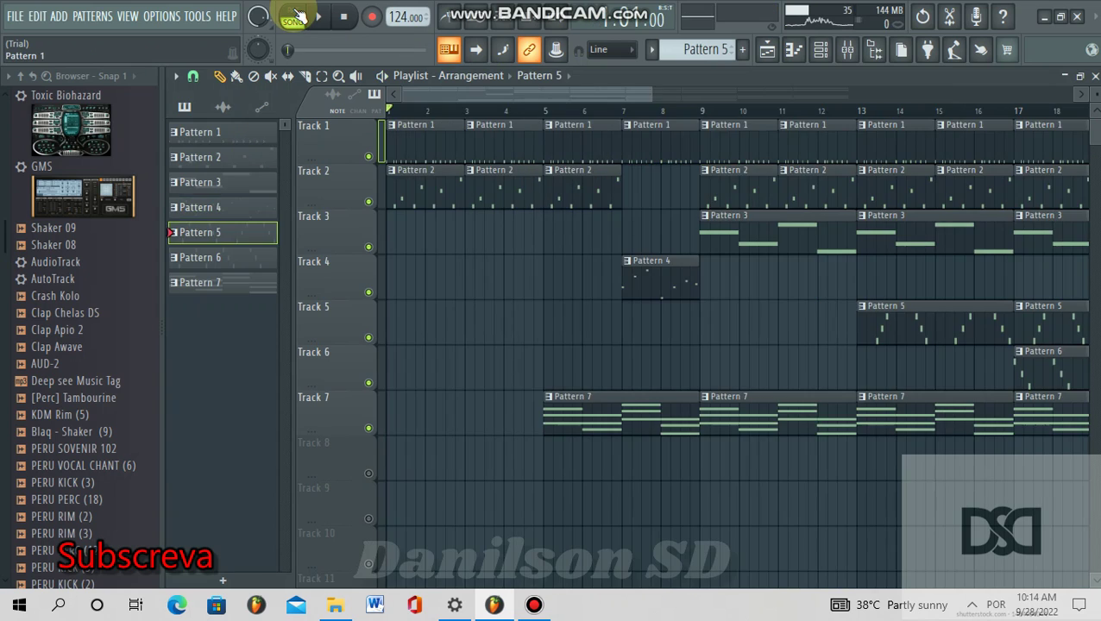
- Switch playback to pattern mode, audition Pattern 1's percussion steps in the channel rack, and return to the playlist
{"action": "left_click", "coordinate": [293, 17]}
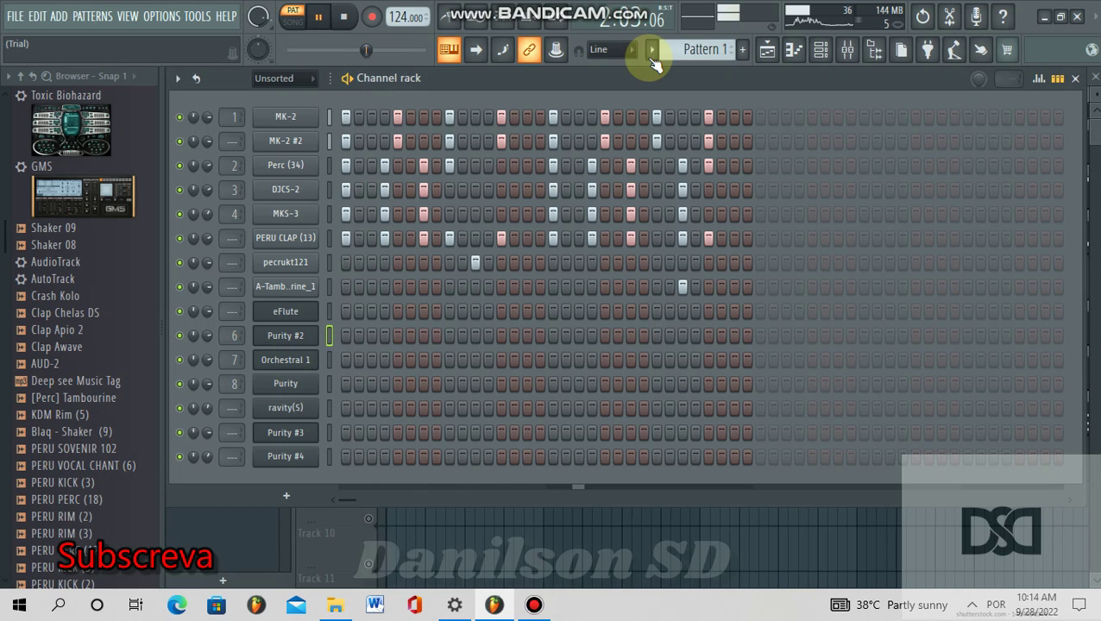
{"action": "left_click", "coordinate": [297, 10]}
{"action": "left_click", "coordinate": [300, 10]}
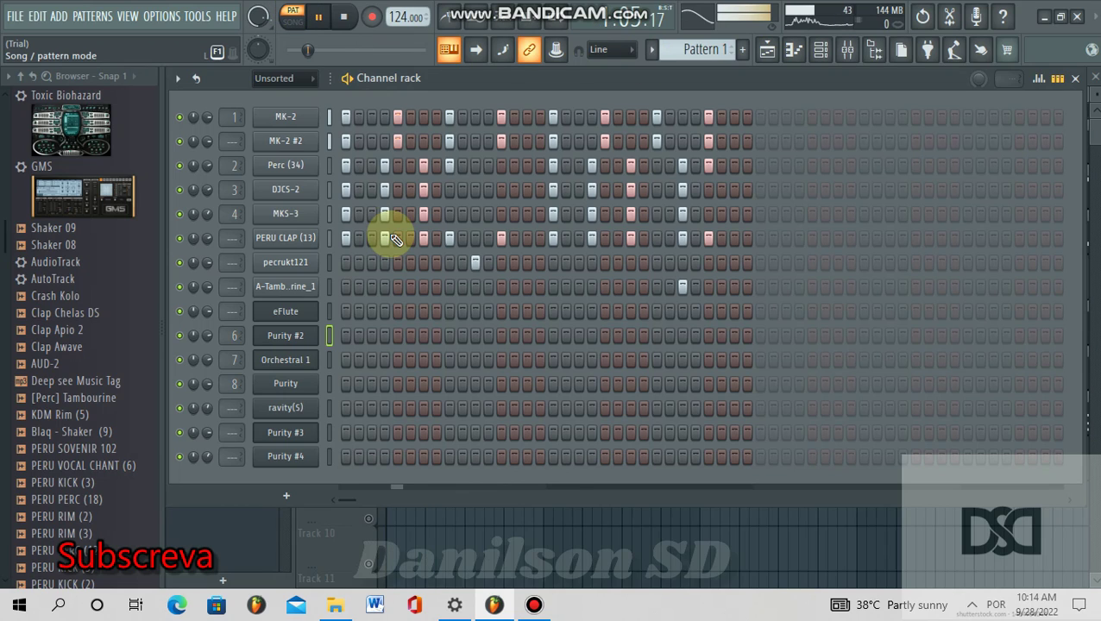
{"action": "key", "text": "space"}
{"action": "key", "text": "F5"}
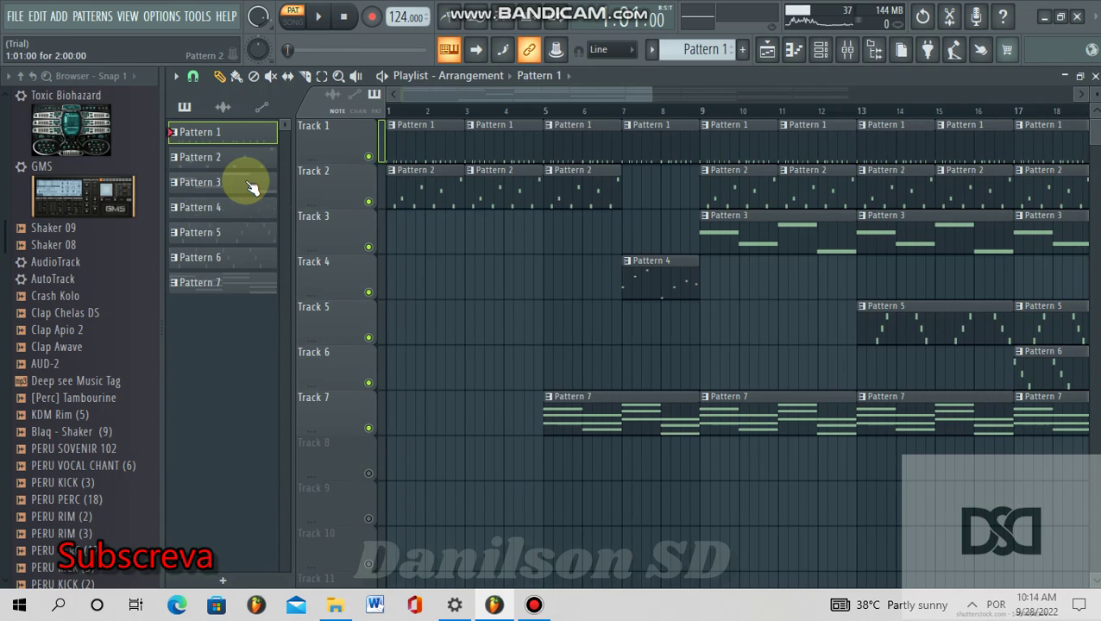
- Play Pattern 2 and examine the melody notes of its Purity channel
{"action": "left_click", "coordinate": [247, 166]}
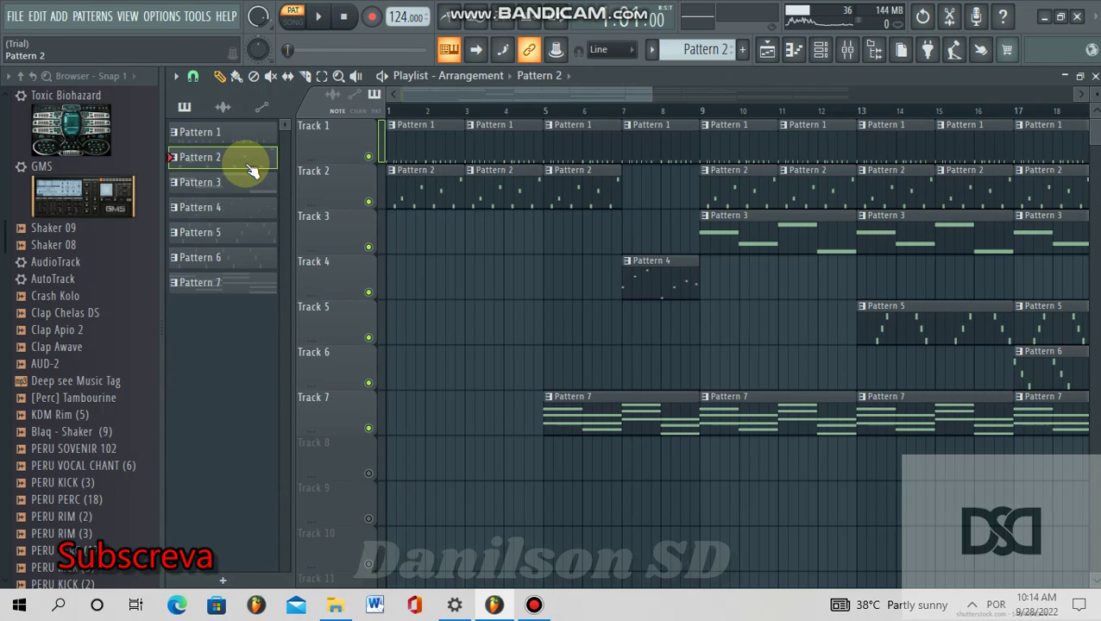
{"action": "key", "text": "space"}
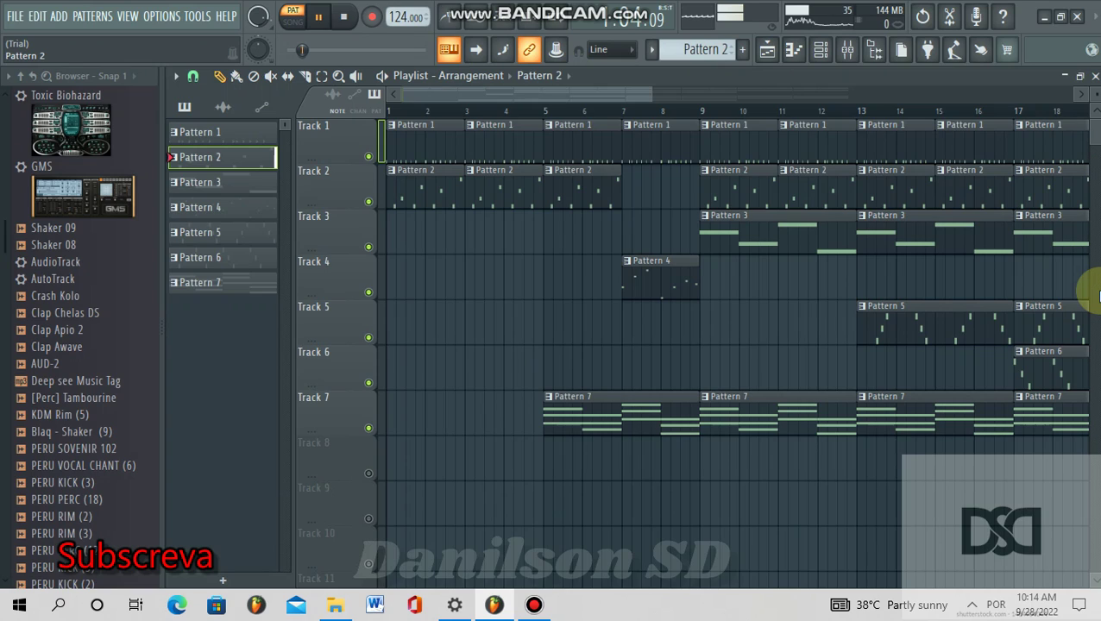
{"action": "left_click", "coordinate": [819, 50]}
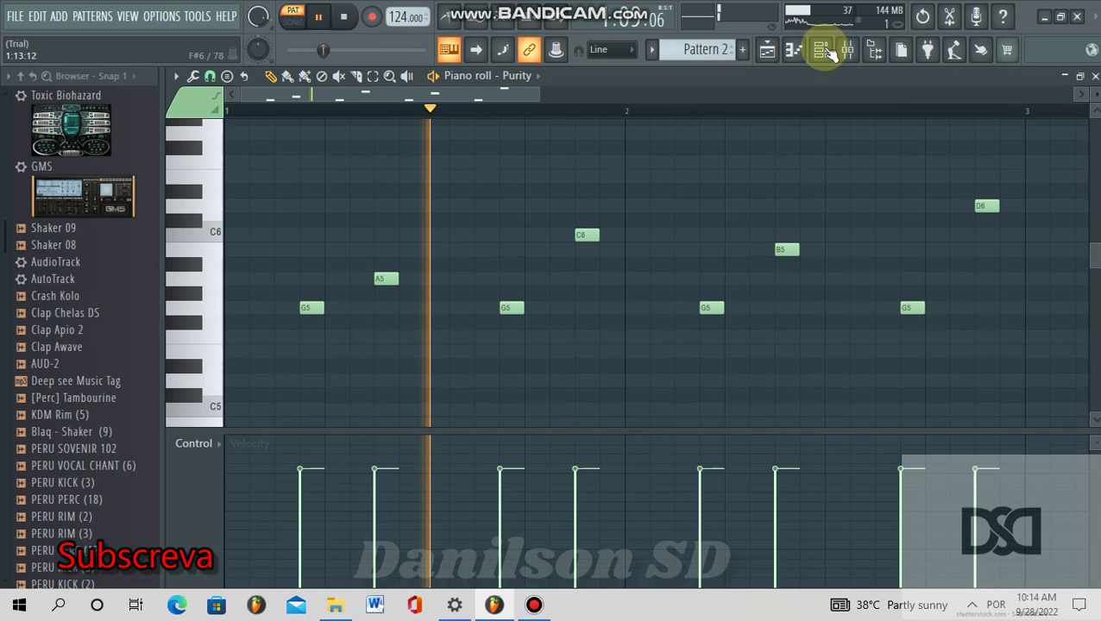
- Show the channel rack and open the Purity #3 instrument used in Pattern 5
{"action": "left_click", "coordinate": [824, 51]}
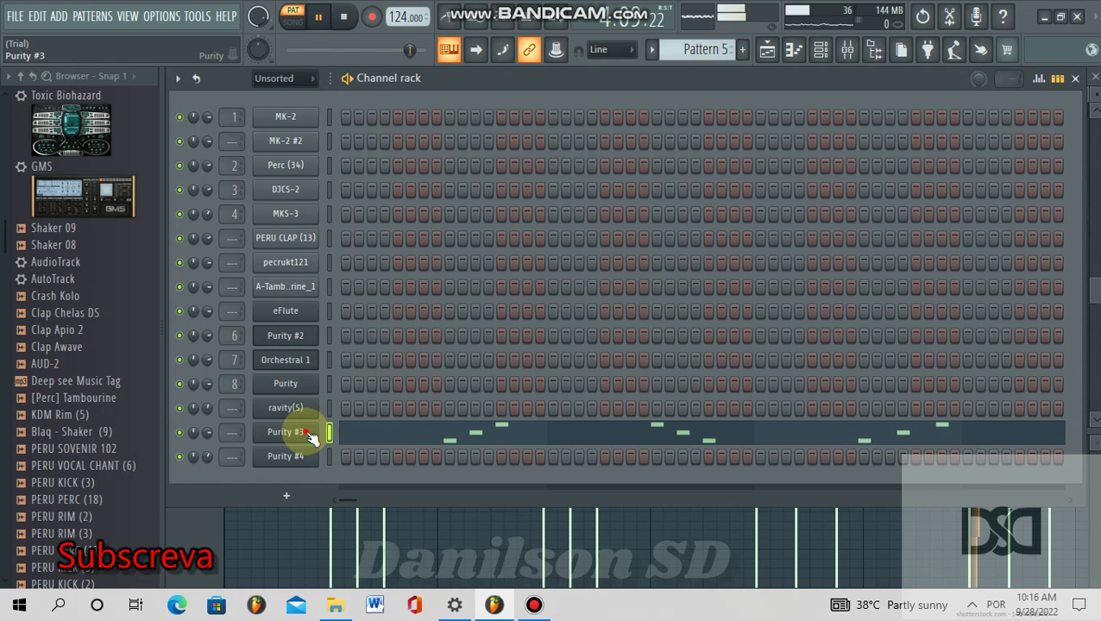
{"action": "left_click", "coordinate": [308, 433]}
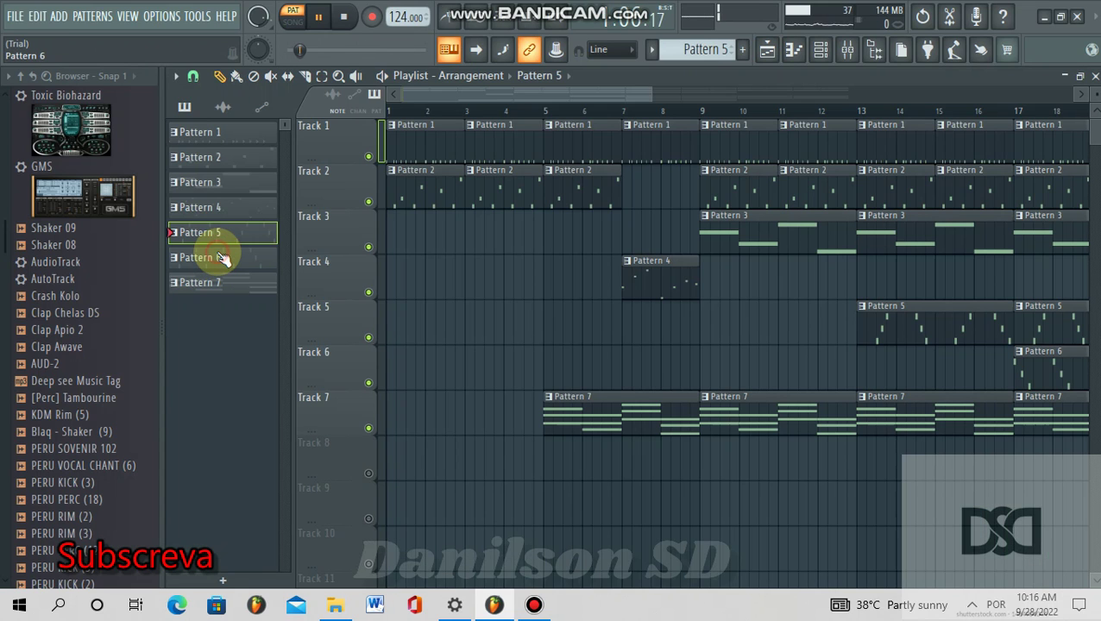
- Select Pattern 6 and examine the Purity #4 notes in the piano roll
{"action": "left_click", "coordinate": [221, 258]}
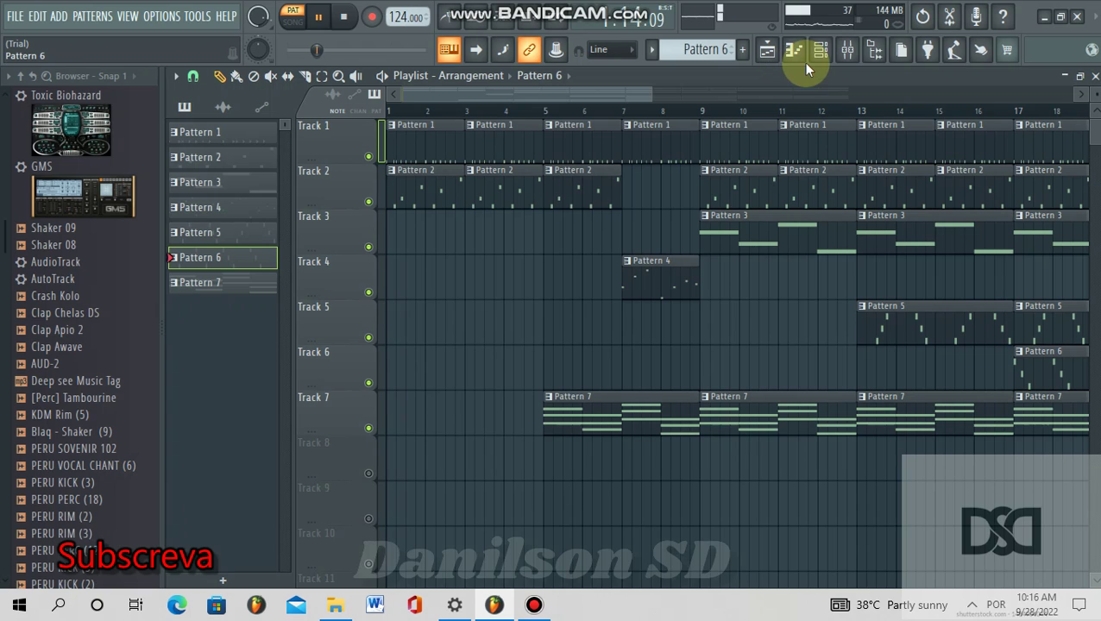
{"action": "key", "text": "F6"}
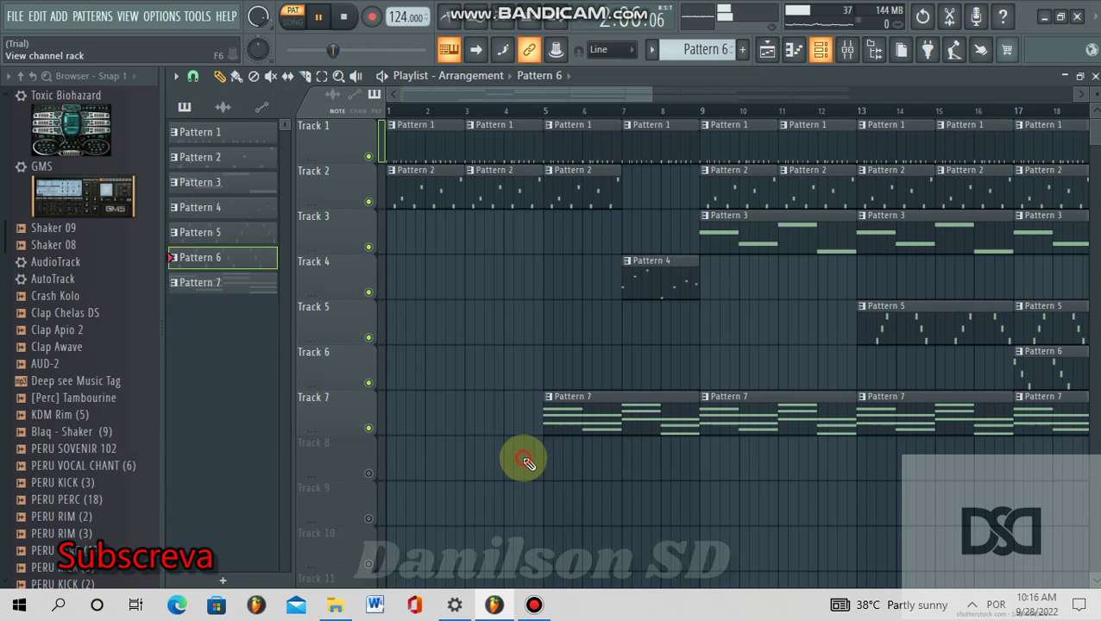
{"action": "key", "text": "F7"}
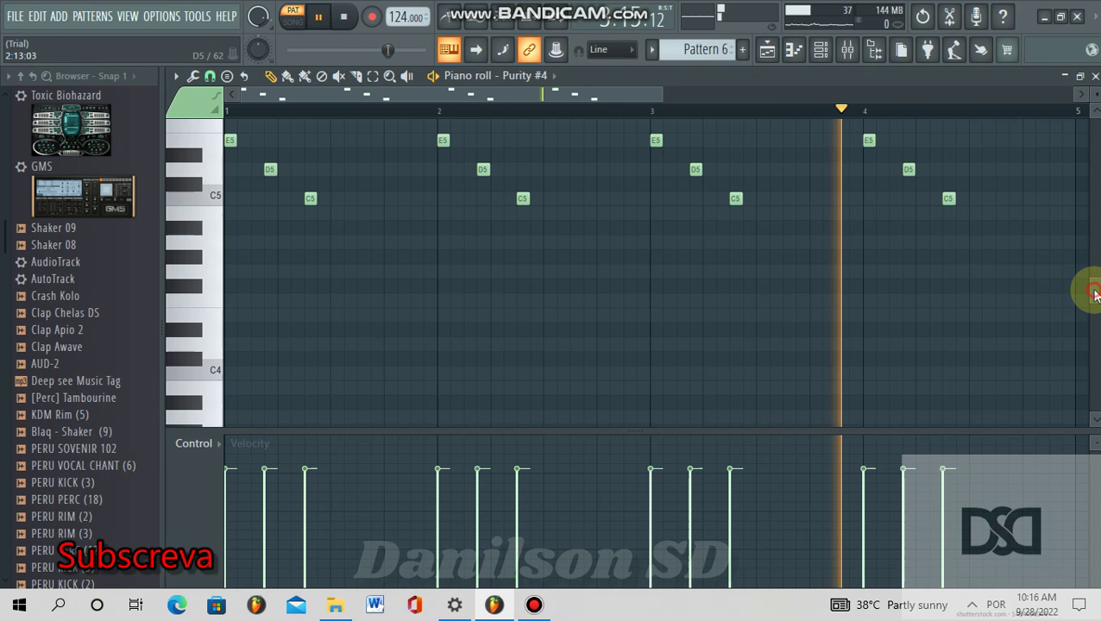
{"action": "scroll", "coordinate": [1091, 283], "scroll_direction": "up", "scroll_amount": 3}
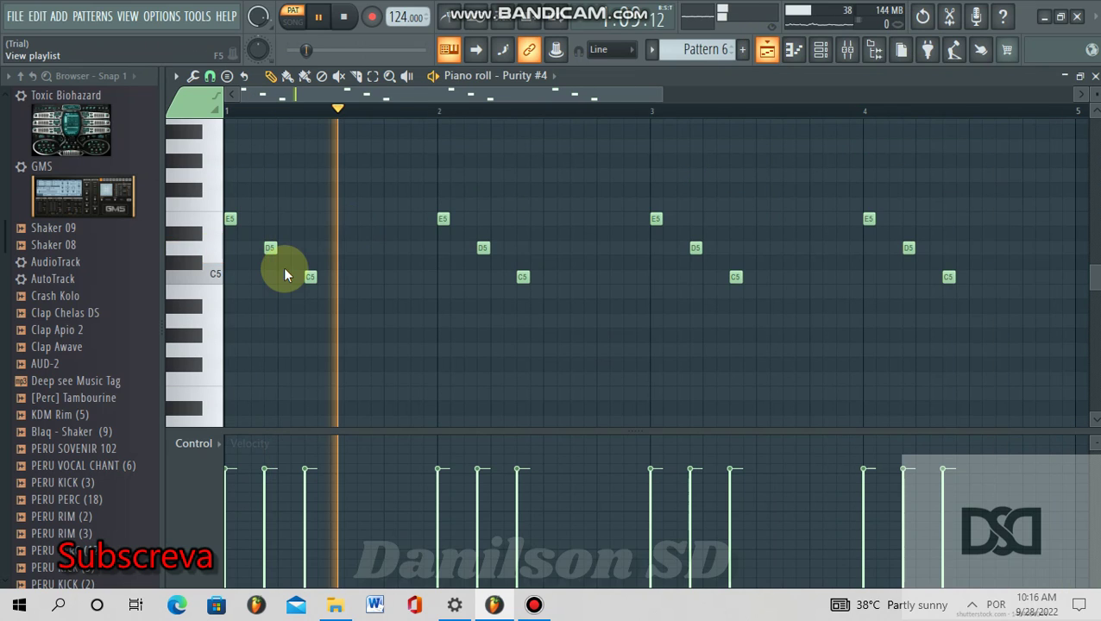
- Inspect the preset loaded in the Purity #4 instrument, close it and return to the playlist
{"action": "key", "text": "F5"}
{"action": "left_click", "coordinate": [820, 49]}
{"action": "key", "text": "F6"}
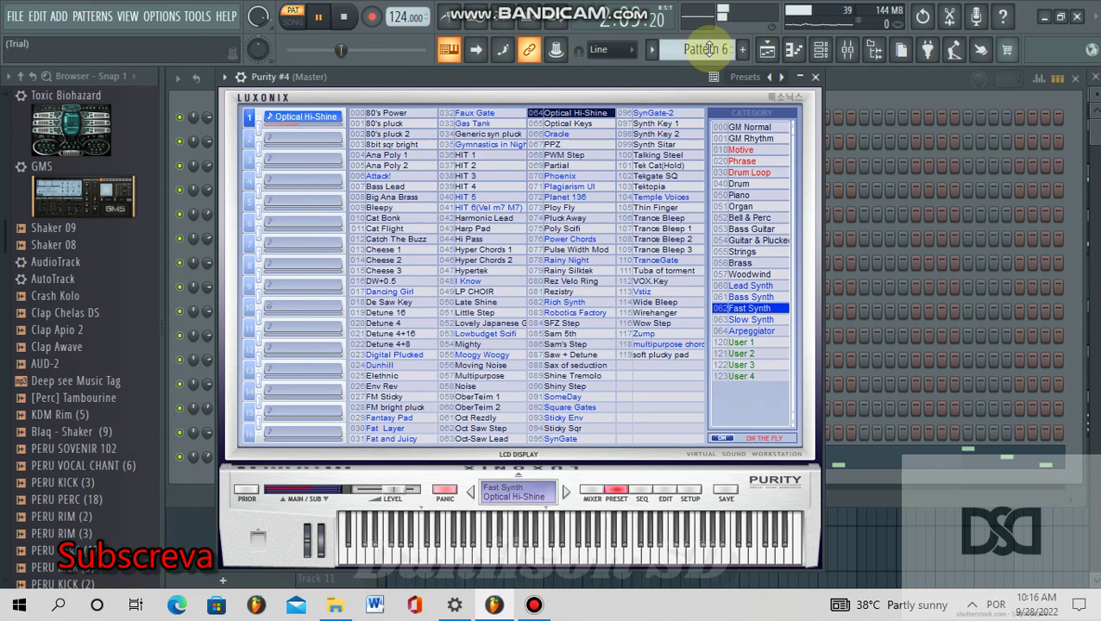
{"action": "key", "text": "Escape"}
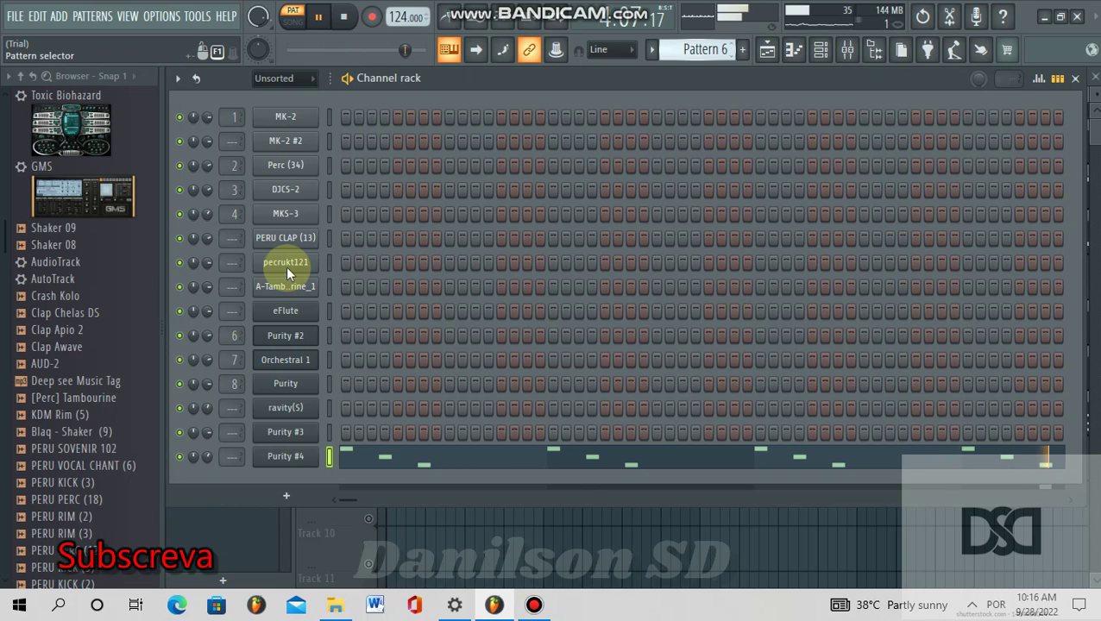
{"action": "key", "text": "F5"}
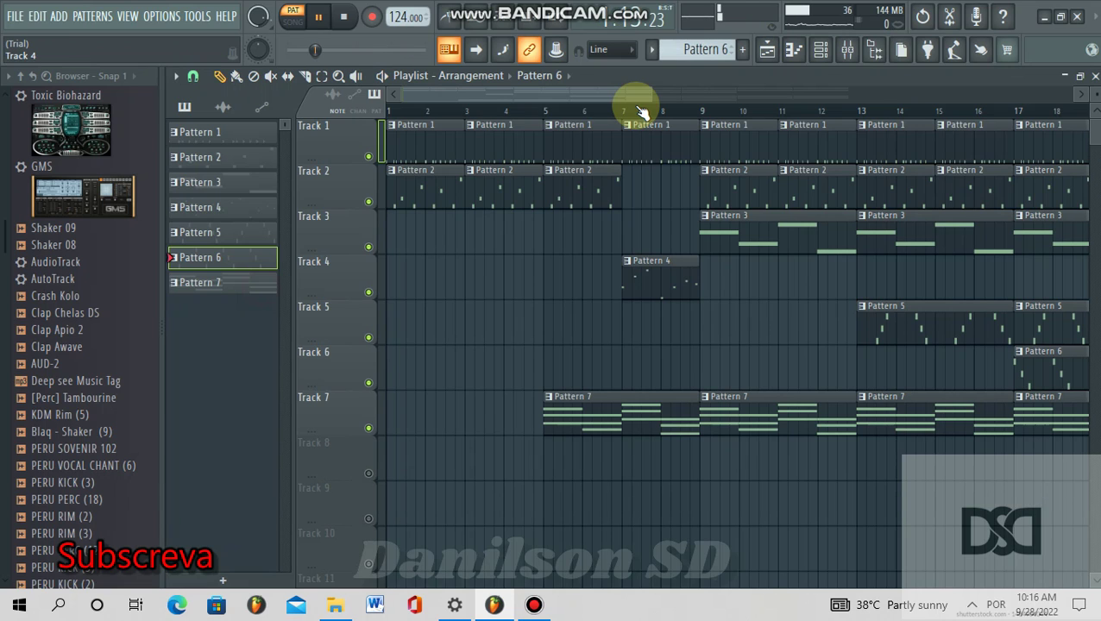
- Select Pattern 7, choose the Orchestral 1 preset in the Orchestral 1 channel's instrument, and close its window
{"action": "key", "text": "KP_Add"}
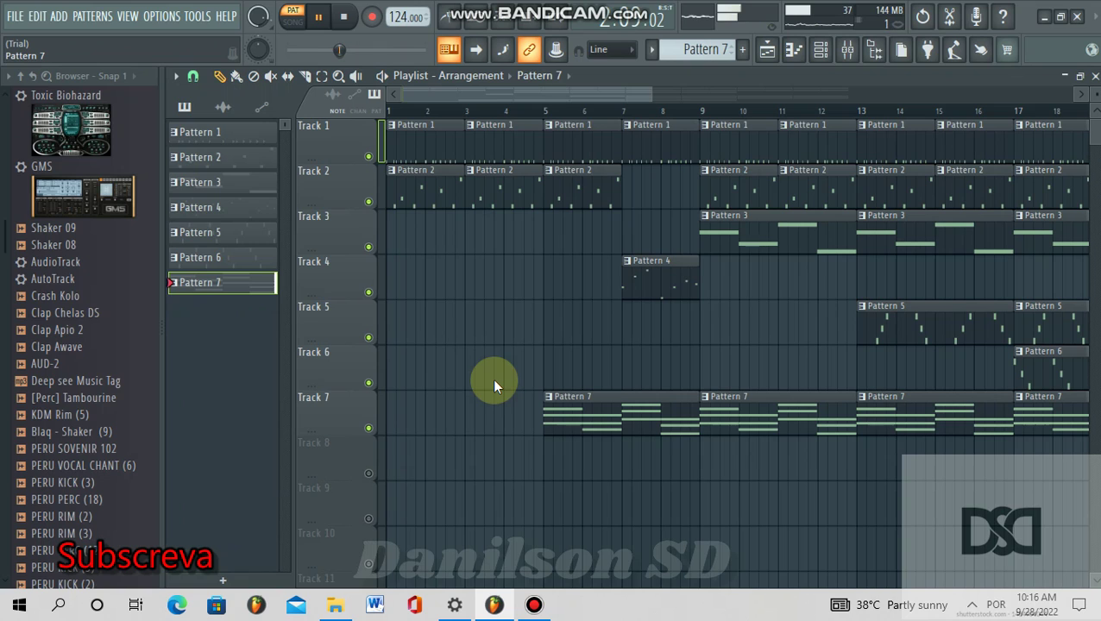
{"action": "key", "text": "F6"}
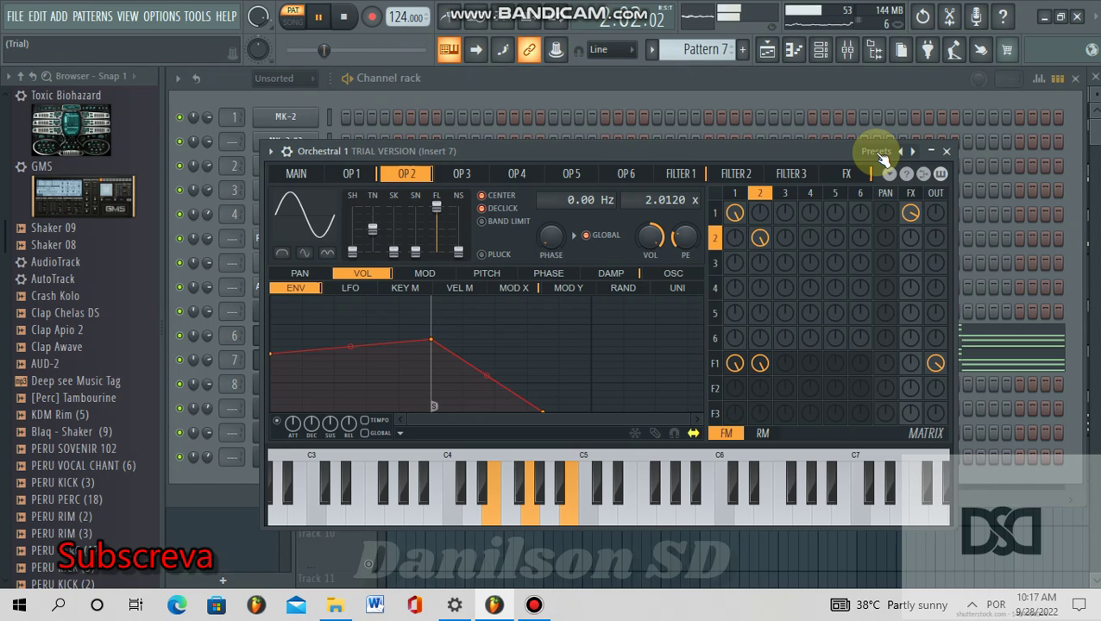
{"action": "left_click", "coordinate": [875, 152]}
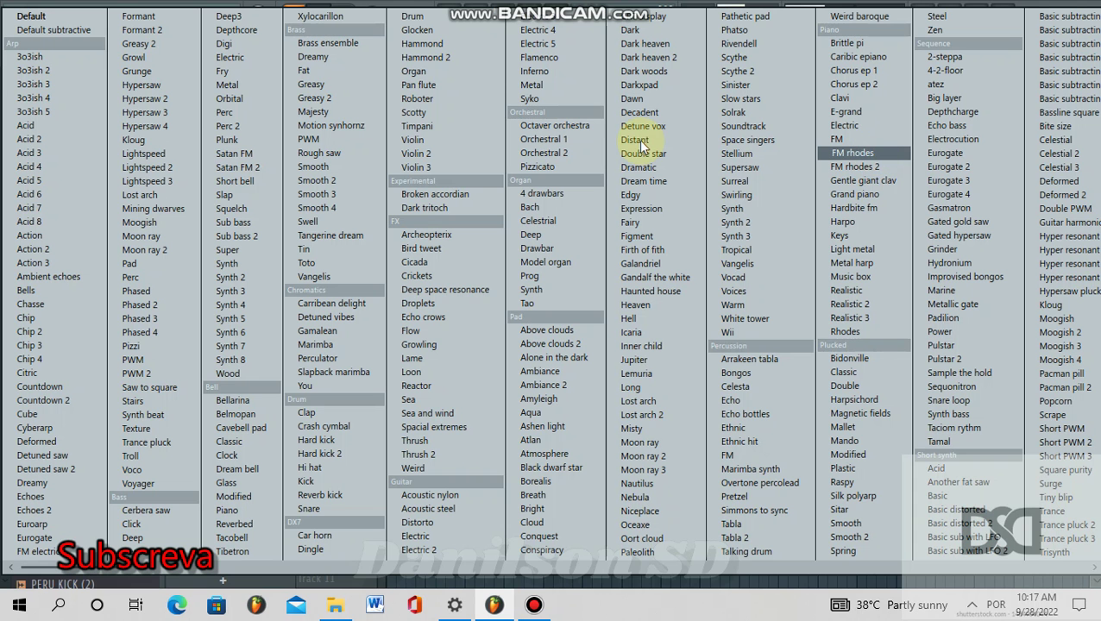
{"action": "left_click", "coordinate": [551, 140]}
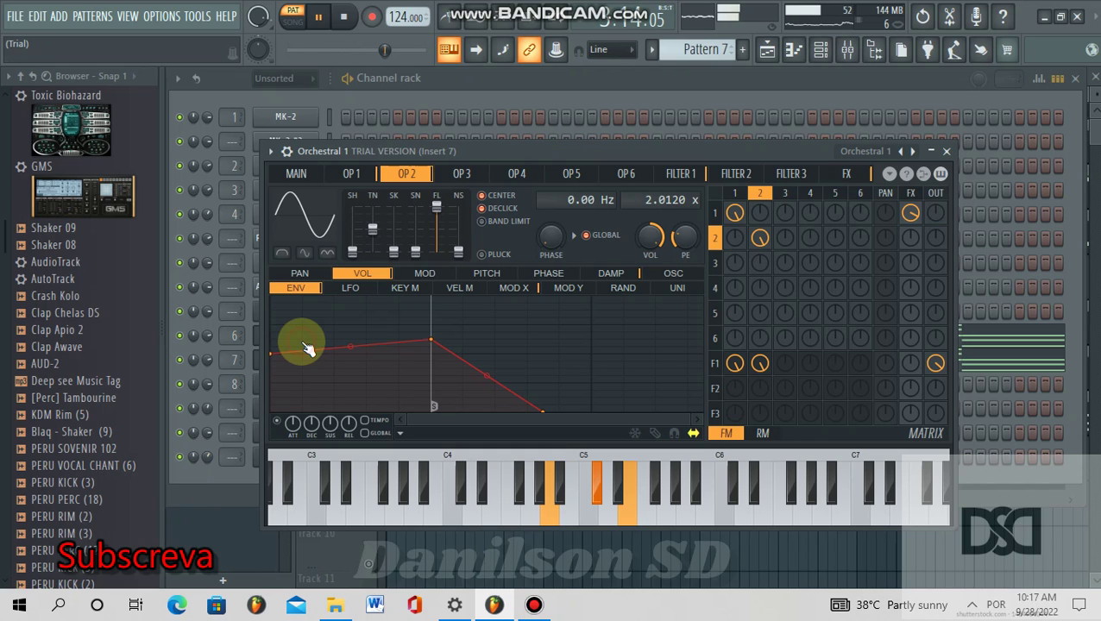
{"action": "key", "text": "Escape"}
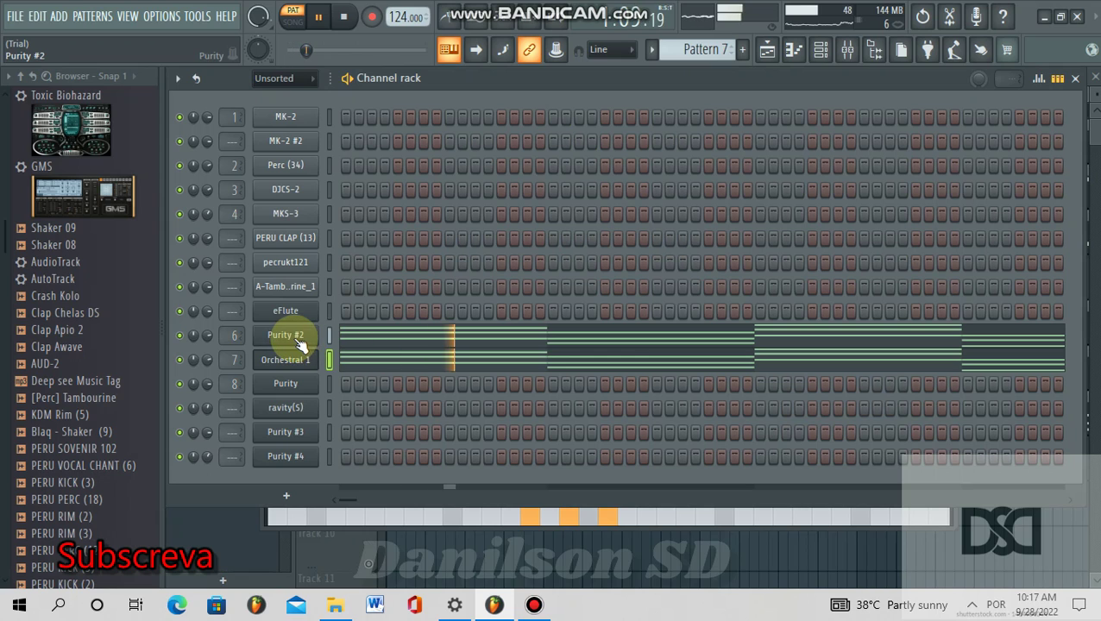
- Inspect the Purity #2 instrument's strings preset and examine its Pattern 7 chords in the piano roll
{"action": "left_click", "coordinate": [289, 335]}
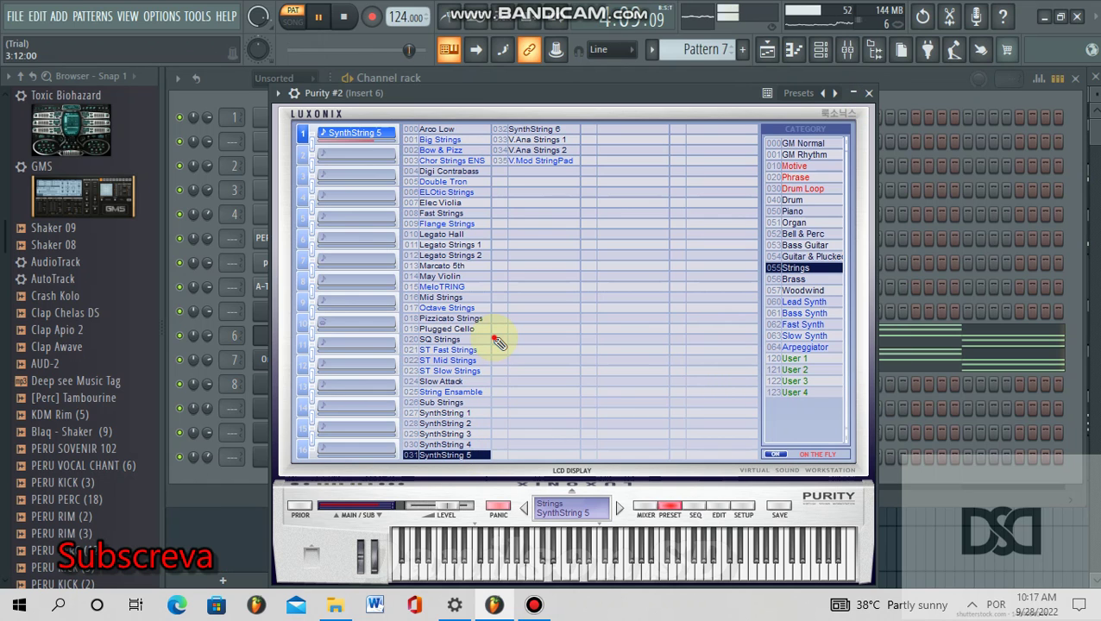
{"action": "key", "text": "Escape"}
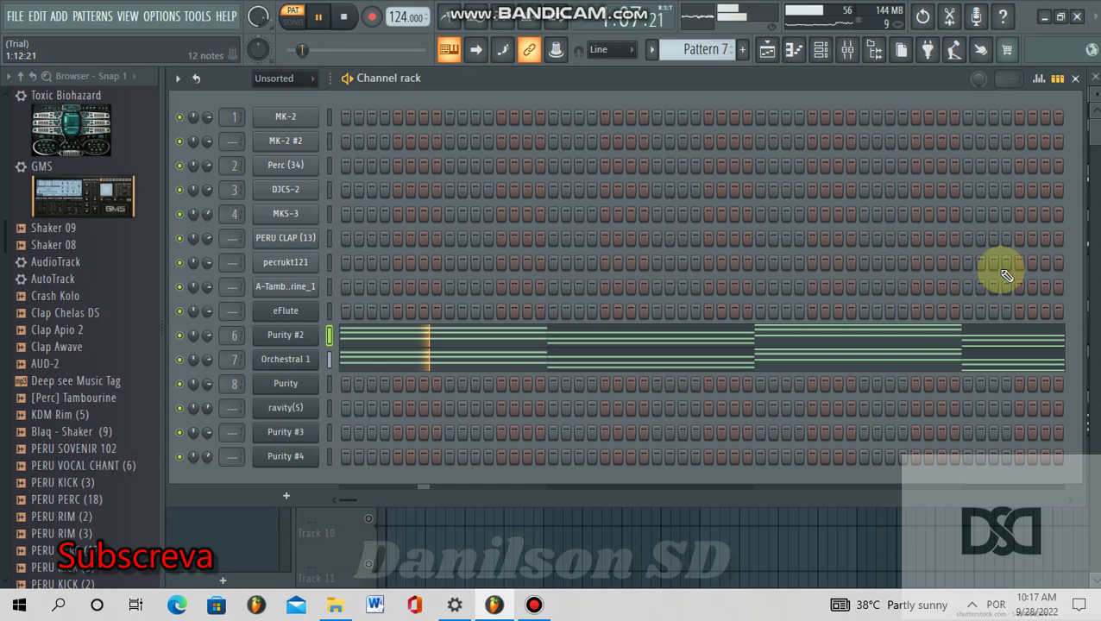
{"action": "key", "text": "F7"}
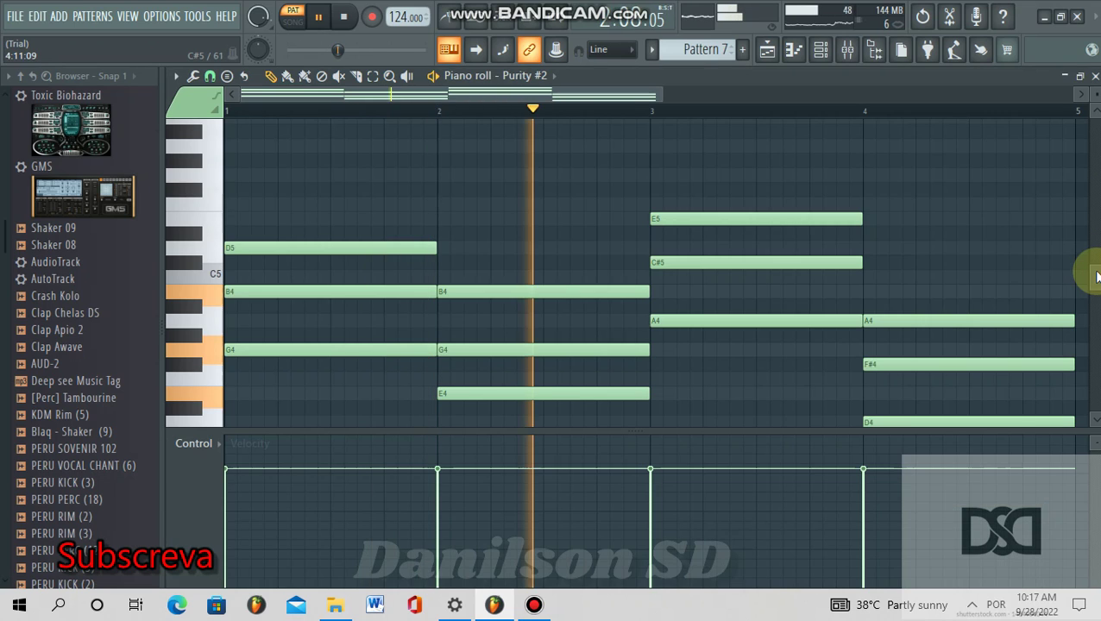
{"action": "scroll", "coordinate": [1052, 277], "scroll_direction": "down", "scroll_amount": 2}
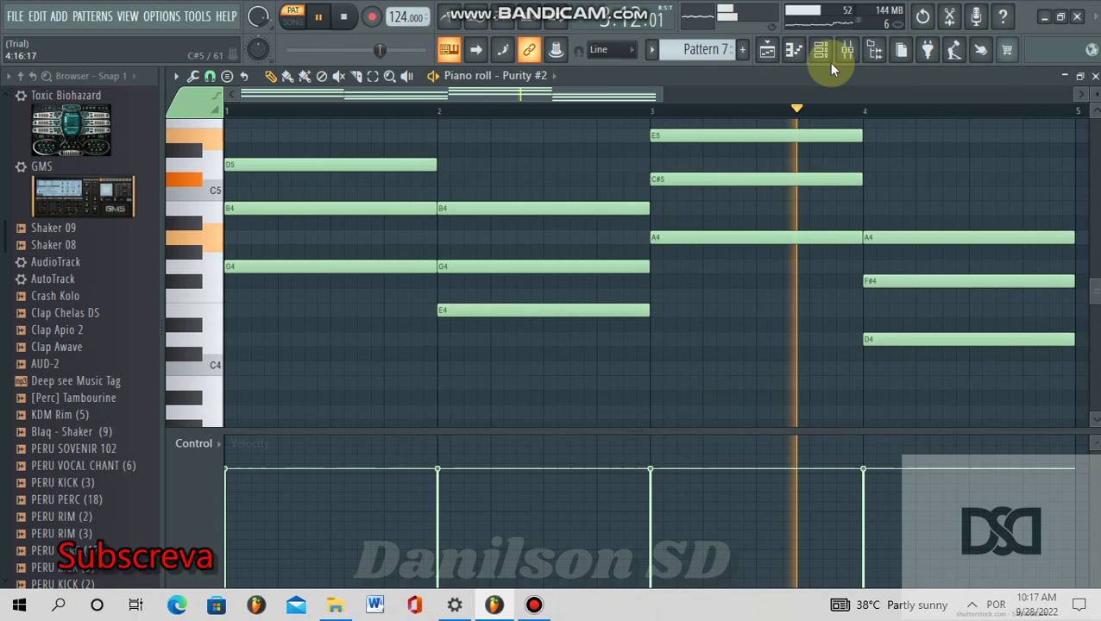
{"action": "key", "text": "F6"}
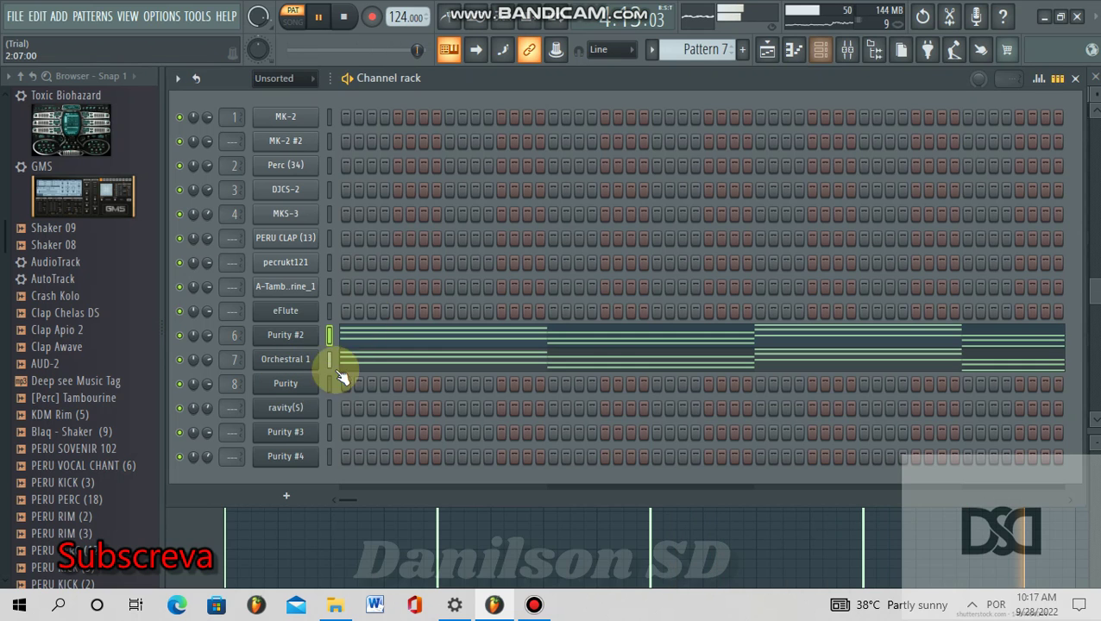
- Select Insert 7 in the mixer, inspect its Fruity parametric EQ 2 curve, and close the mixer
{"action": "left_click", "coordinate": [849, 60]}
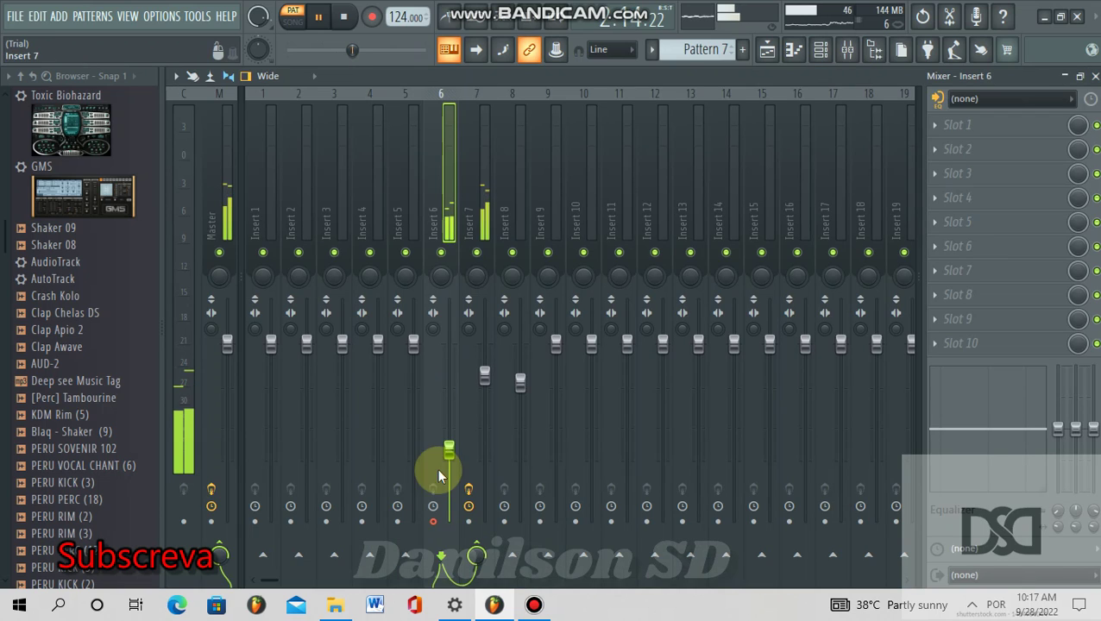
{"action": "left_click", "coordinate": [479, 417]}
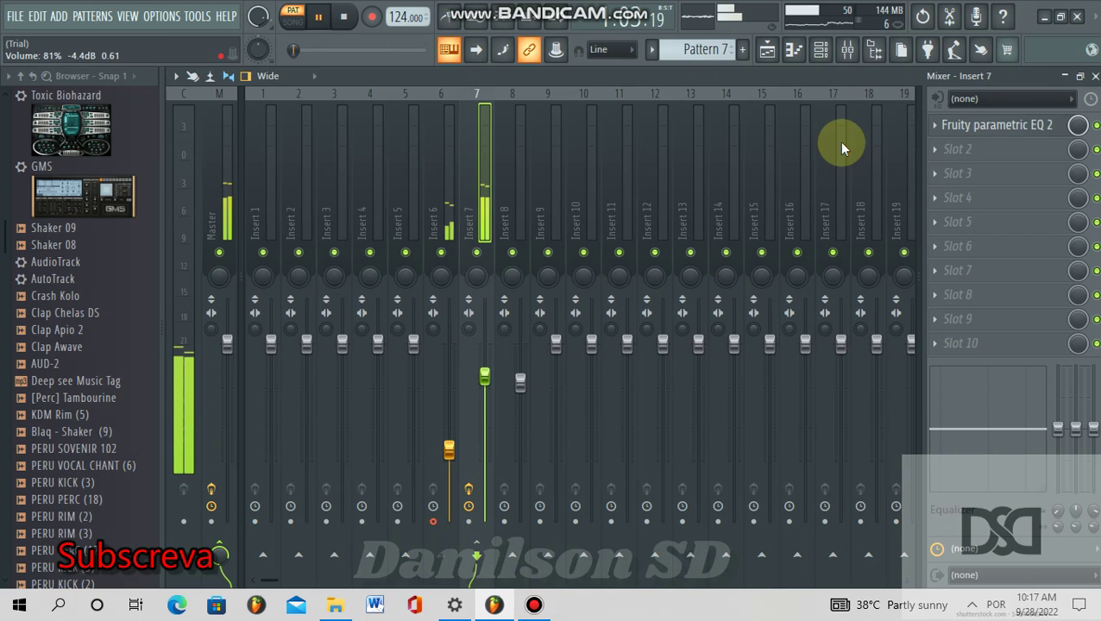
{"action": "left_click", "coordinate": [1025, 127]}
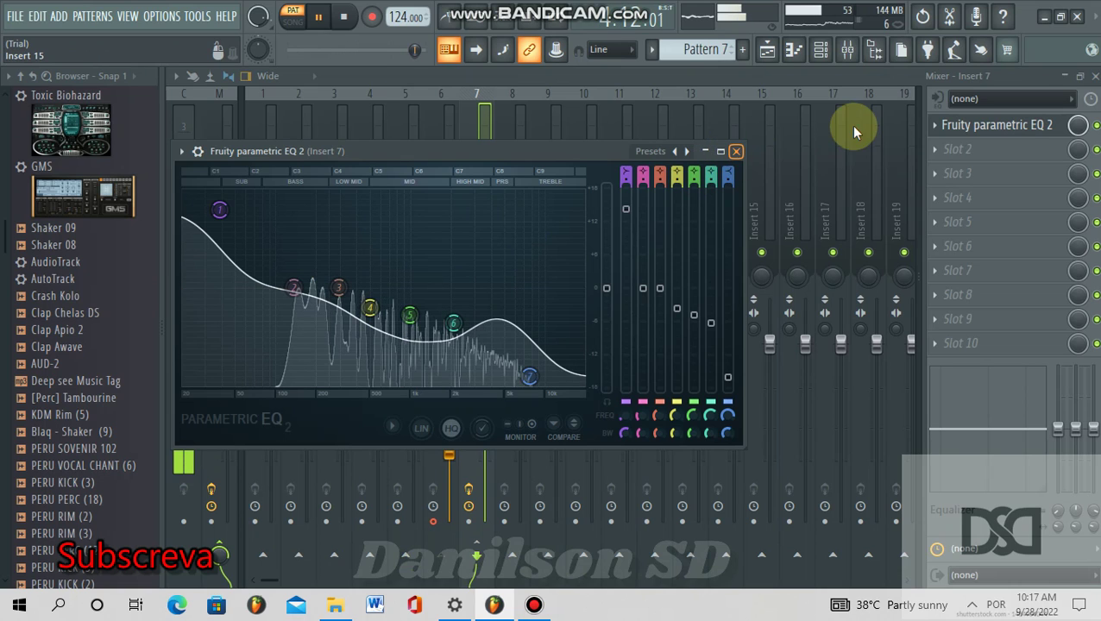
{"action": "left_click", "coordinate": [1090, 124]}
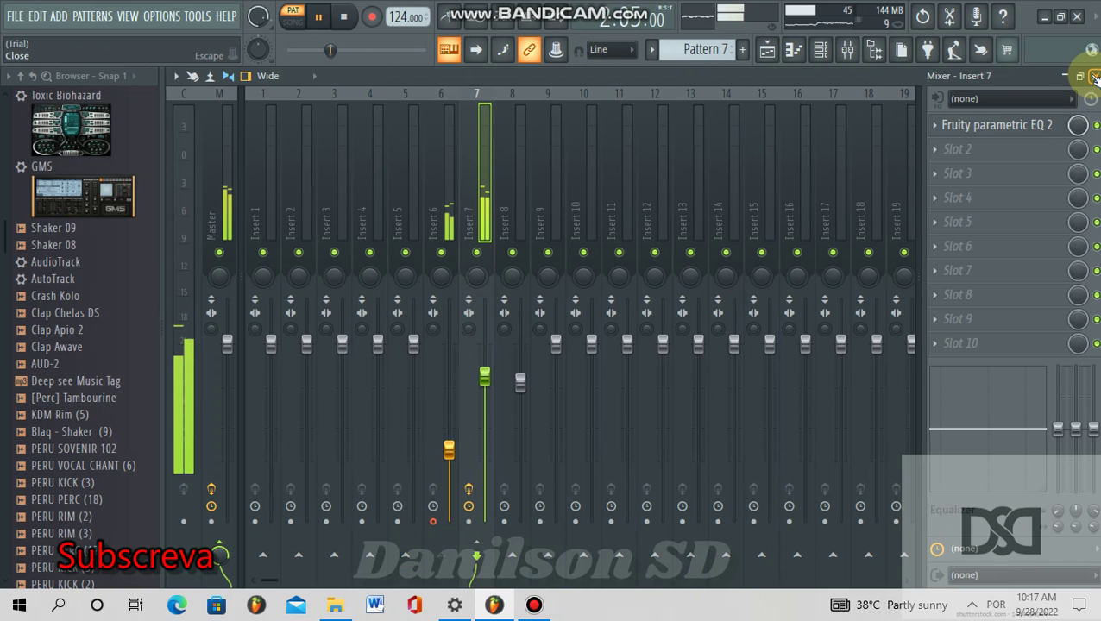
{"action": "key", "text": "Escape"}
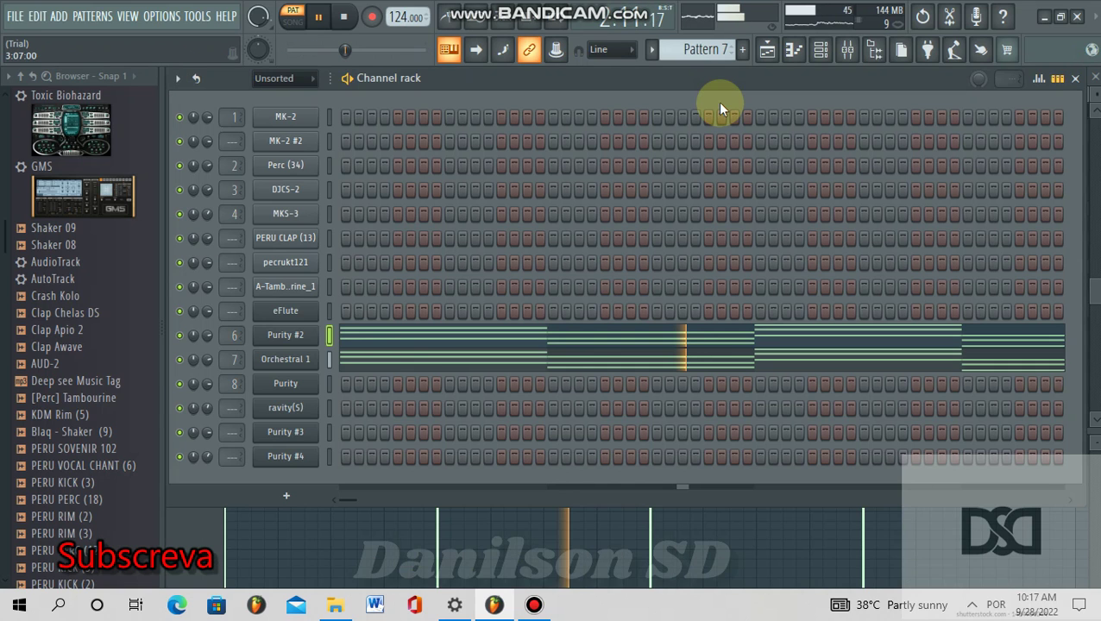
- Return to the playlist and switch playback to song mode to hear the full arrangement
{"action": "left_click", "coordinate": [767, 49]}
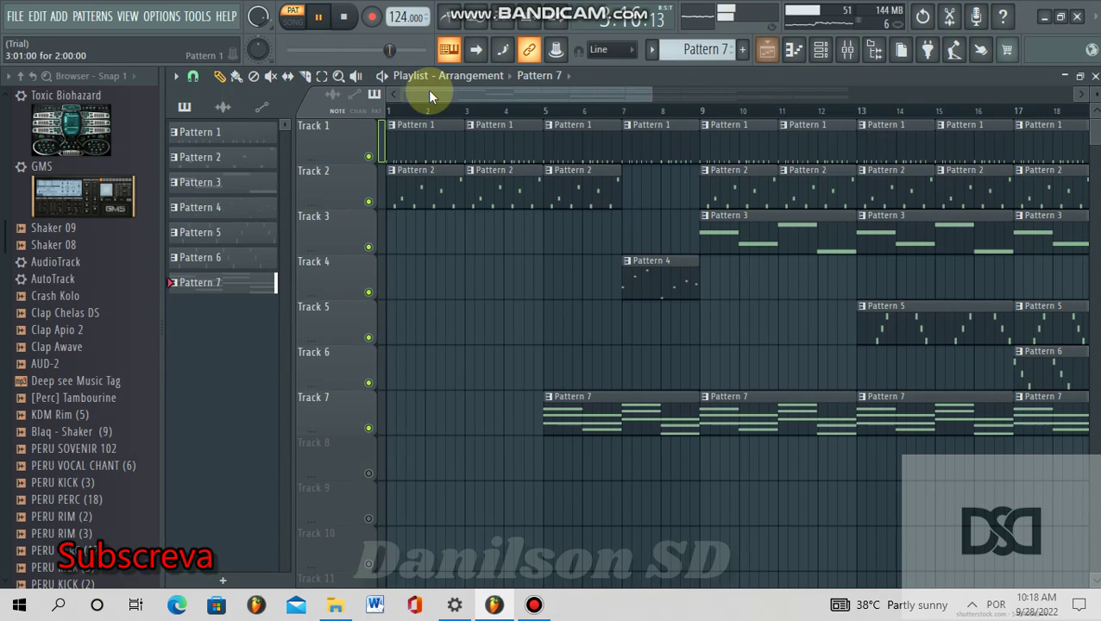
{"action": "left_click", "coordinate": [296, 24]}
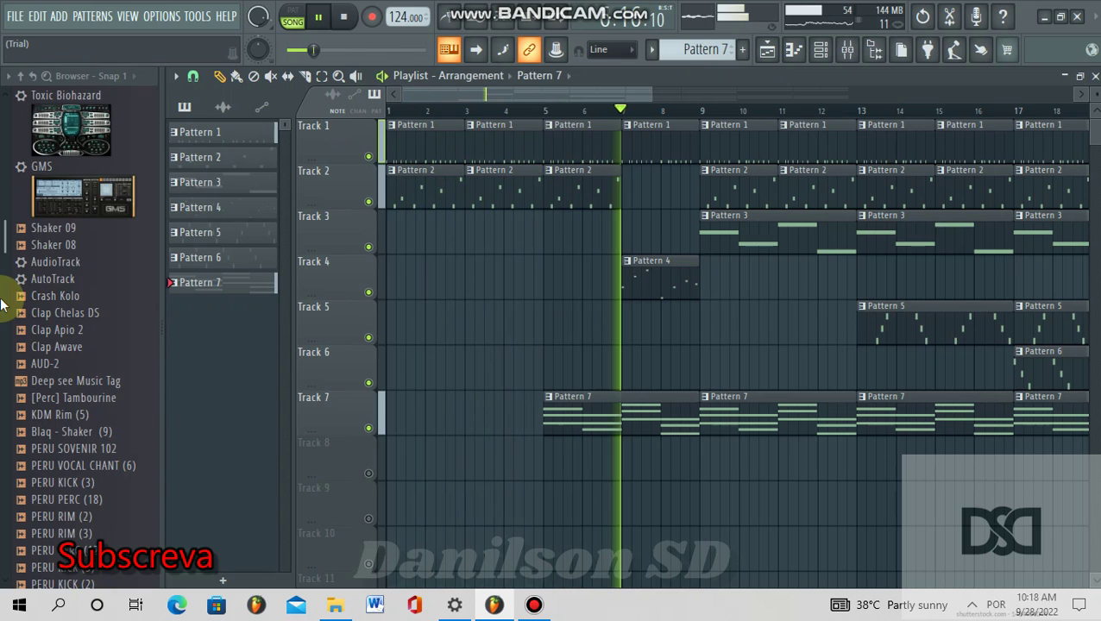
- Find the Deep see Music Tag sample in the browser and preview it over the playing song
{"action": "scroll", "coordinate": [3, 304], "scroll_direction": "down", "scroll_amount": 8}
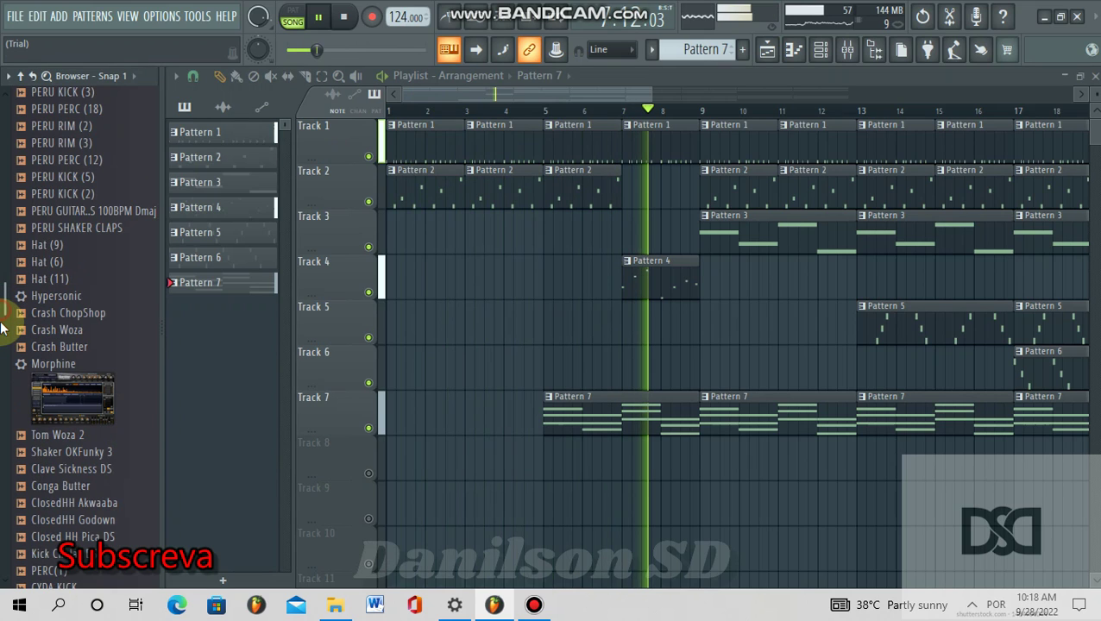
{"action": "left_click_drag", "start_coordinate": [3, 328], "coordinate": [3, 409]}
{"action": "scroll", "coordinate": [30, 364], "scroll_direction": "up", "scroll_amount": 8}
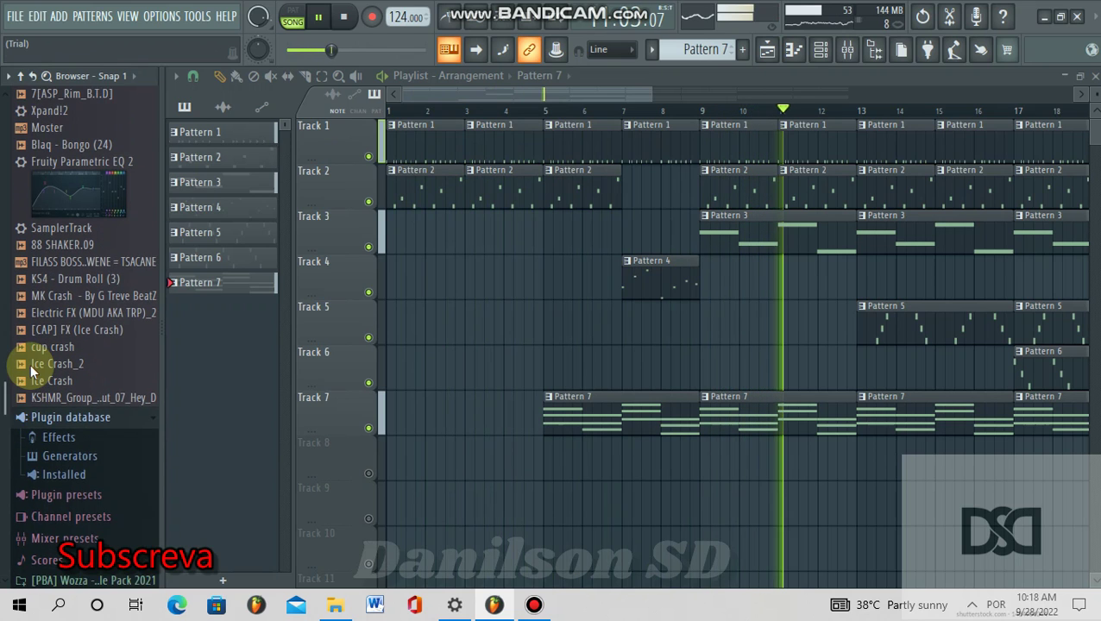
{"action": "scroll", "coordinate": [52, 347], "scroll_direction": "up", "scroll_amount": 12}
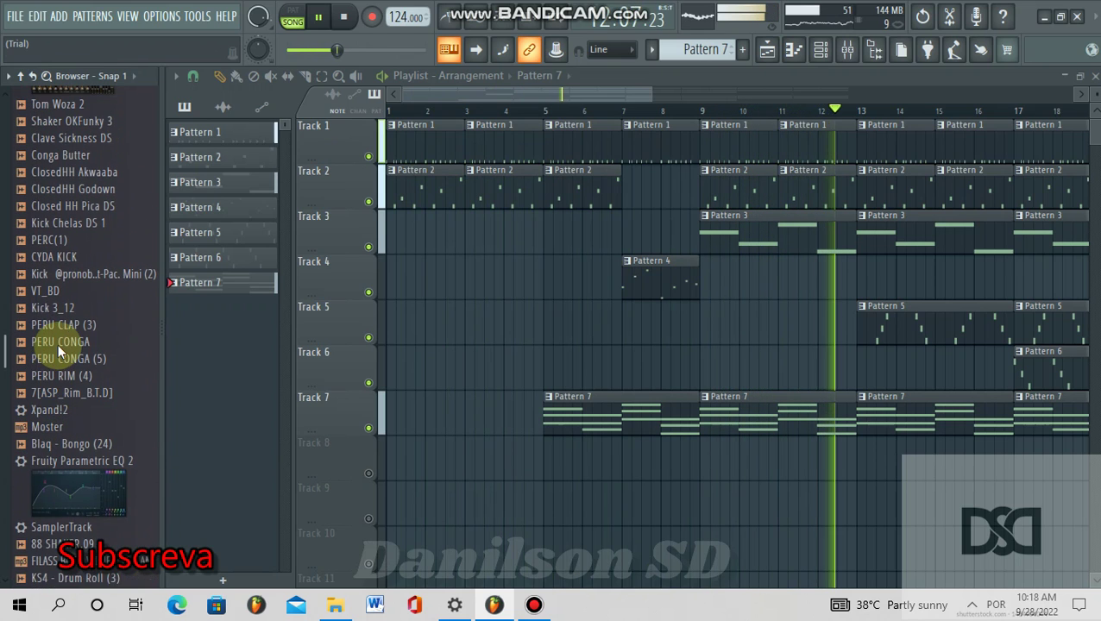
{"action": "scroll", "coordinate": [71, 294], "scroll_direction": "up", "scroll_amount": 2}
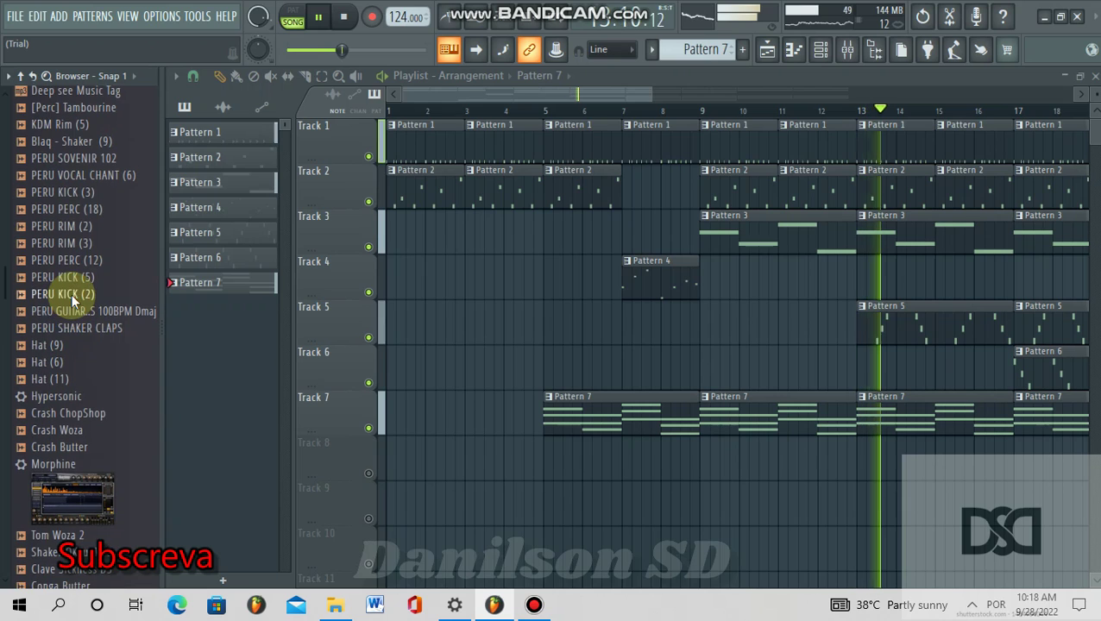
{"action": "scroll", "coordinate": [95, 142], "scroll_direction": "up", "scroll_amount": 2}
{"action": "left_click", "coordinate": [102, 143]}
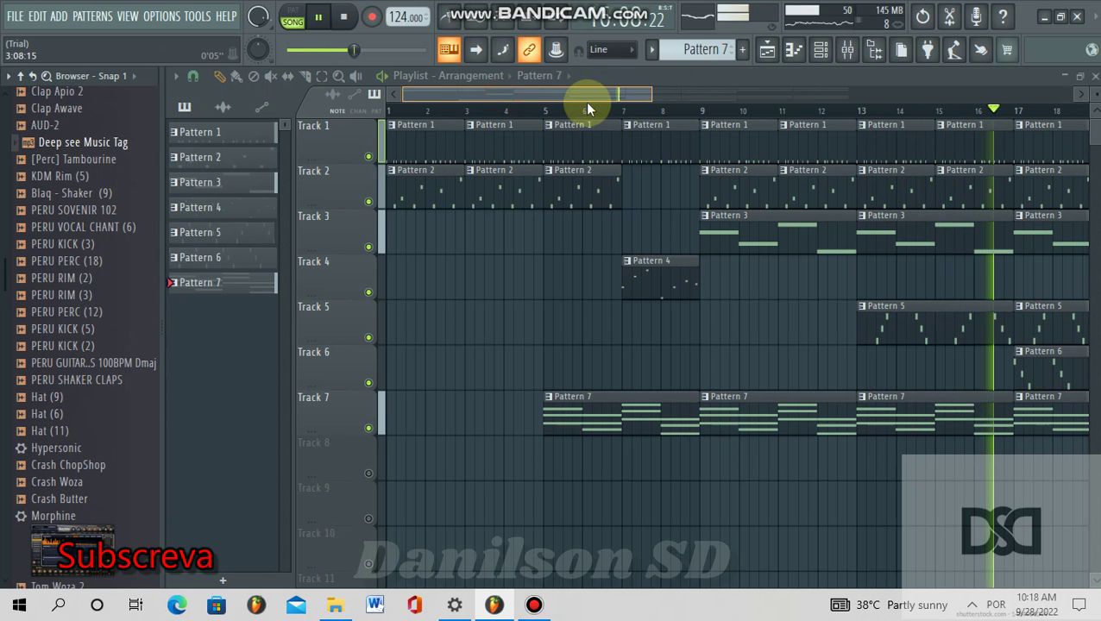
- Follow the playing song through the later bars of the arrangement to where its last clips end
{"action": "left_click_drag", "start_coordinate": [585, 102], "coordinate": [650, 92]}
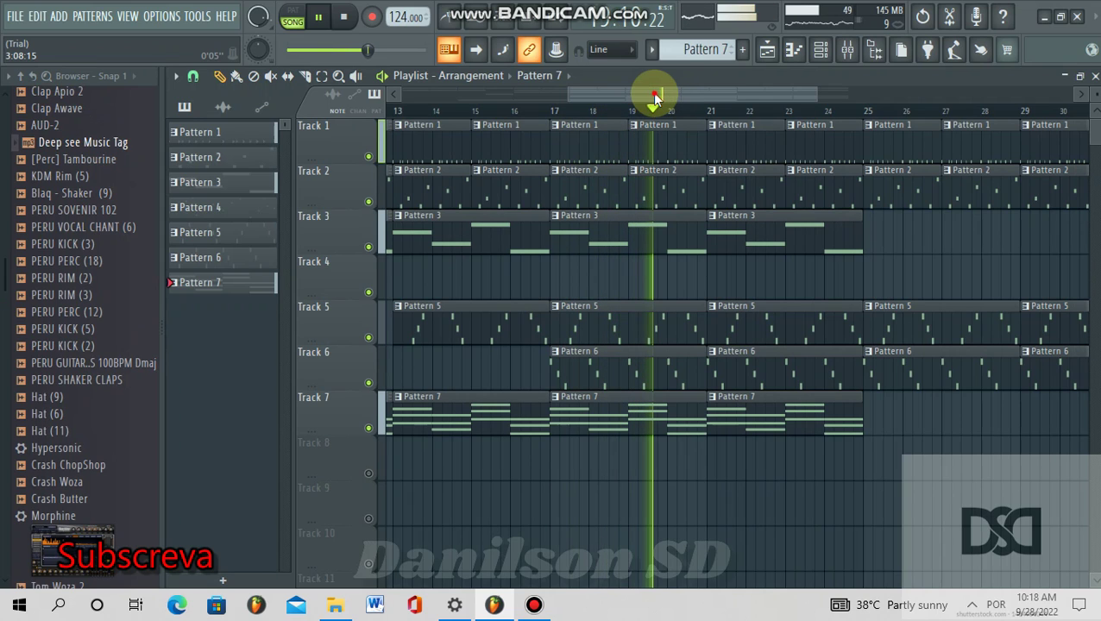
{"action": "scroll", "coordinate": [716, 100], "scroll_direction": "right", "scroll_amount": 3}
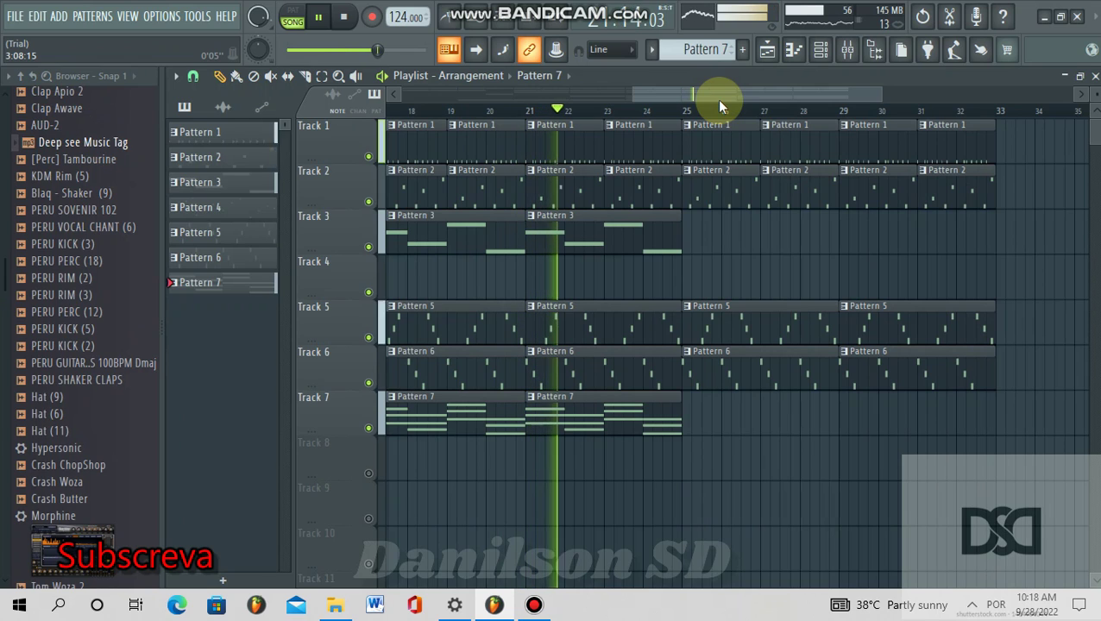
- Preview the Deep see Music Tag sample again during song playback and stop the song
{"action": "left_click_drag", "start_coordinate": [69, 144], "coordinate": [73, 150]}
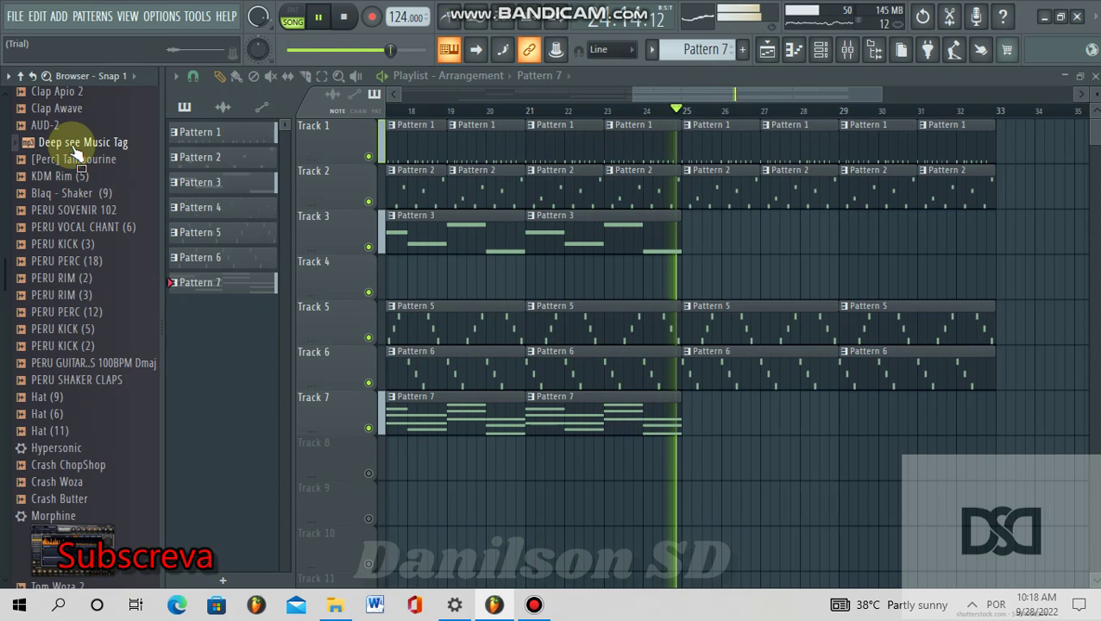
{"action": "left_click_drag", "start_coordinate": [76, 151], "coordinate": [670, 83]}
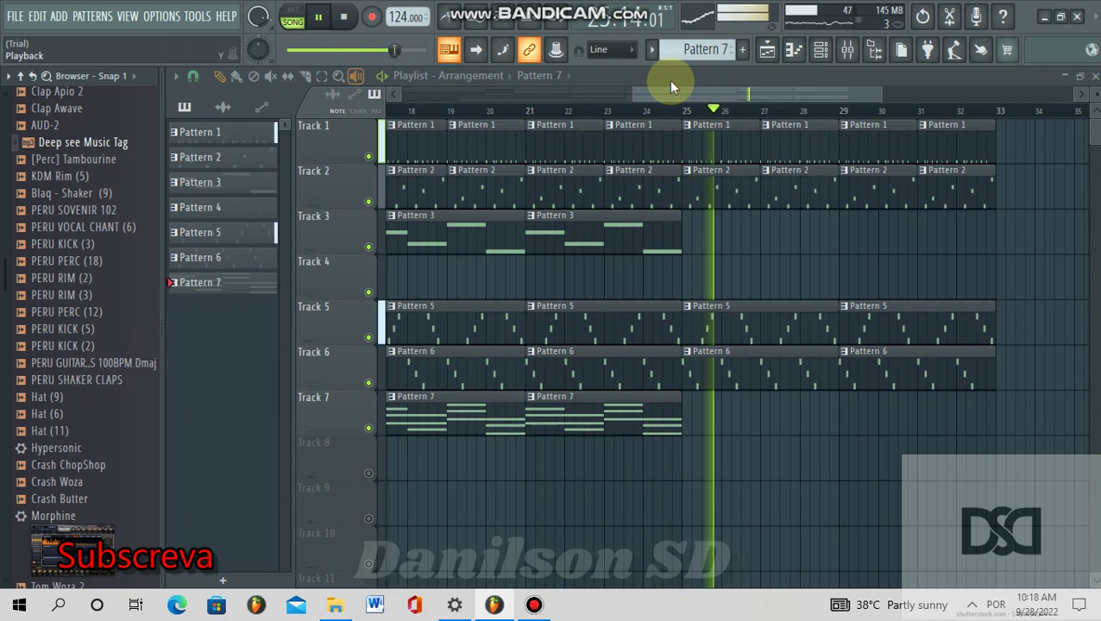
{"action": "key", "text": "space"}
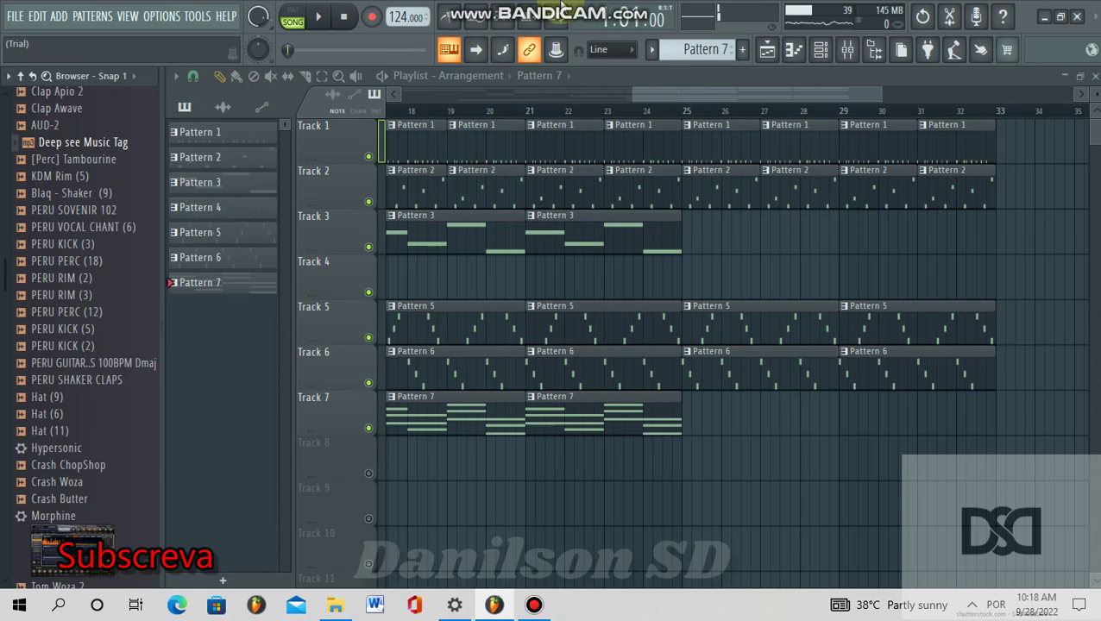